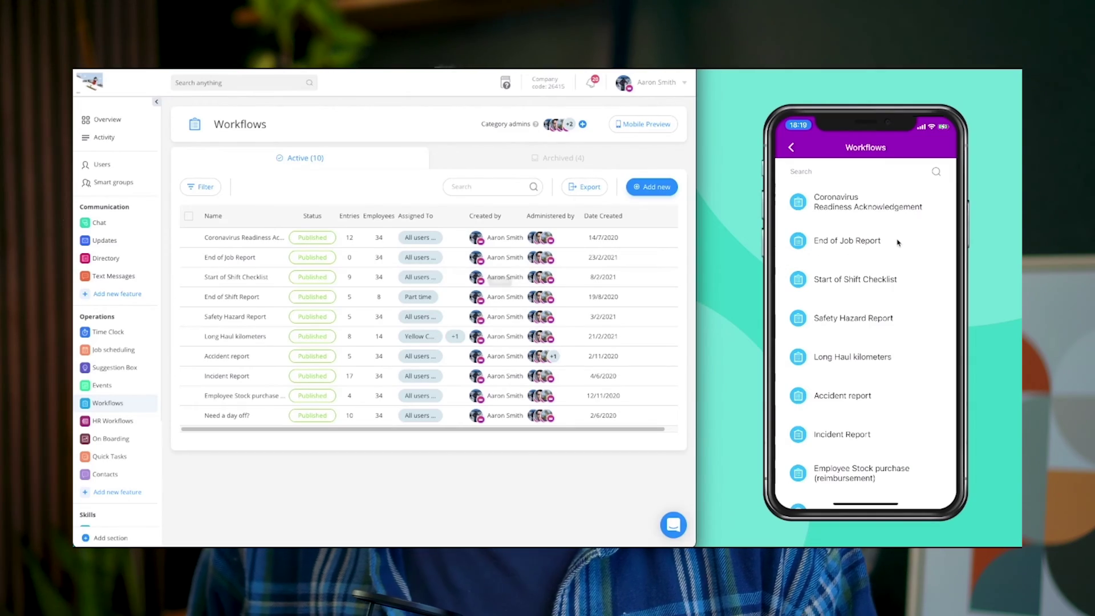
Step: Preview the End of Job Report workflow on the phone
{"action": "left_click", "coordinate": [900, 242]}
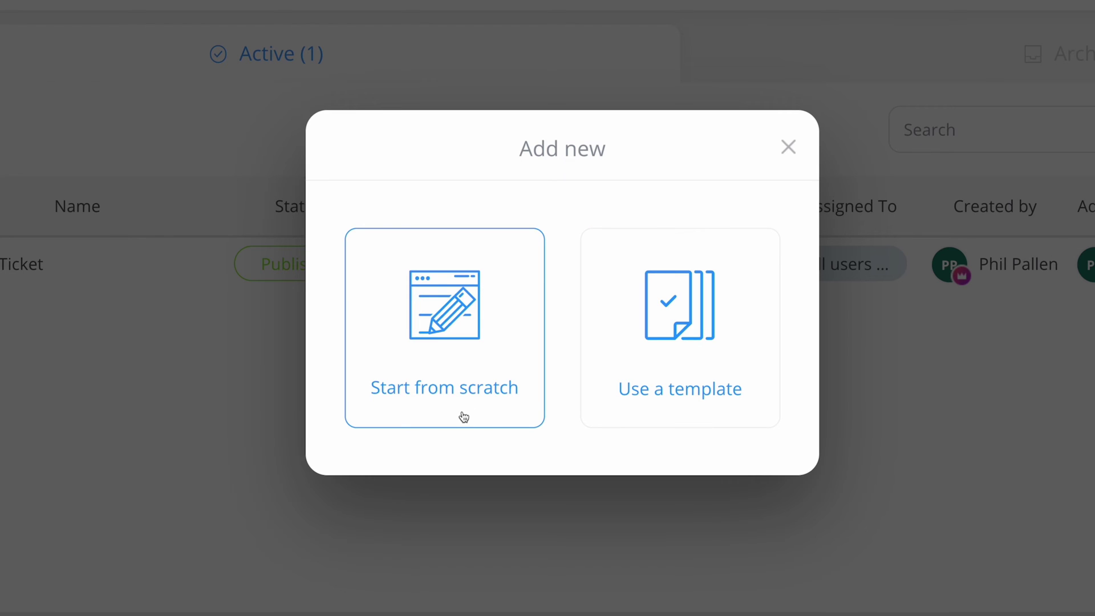
Step: Choose to start the new form from a ready-made template
{"action": "left_click", "coordinate": [676, 366]}
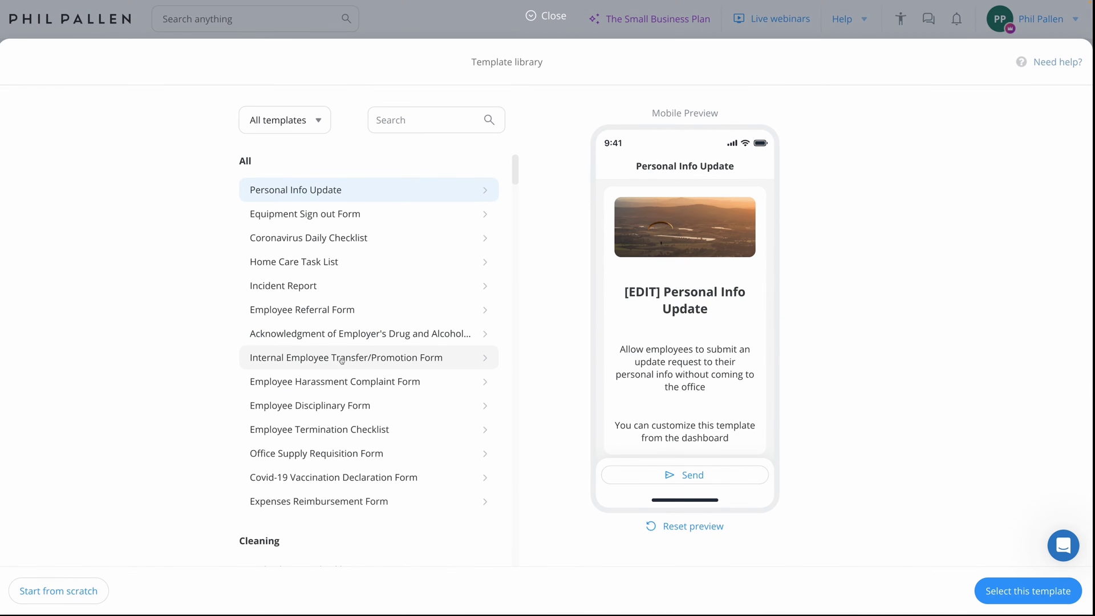
Step: Browse the template library's ready-made forms
{"action": "scroll", "coordinate": [341, 359], "scroll_direction": "down", "scroll_amount": 2}
{"action": "scroll", "coordinate": [301, 357], "scroll_direction": "down", "scroll_amount": 5}
{"action": "scroll", "coordinate": [264, 365], "scroll_direction": "down", "scroll_amount": 7}
{"action": "scroll", "coordinate": [264, 364], "scroll_direction": "down", "scroll_amount": 4}
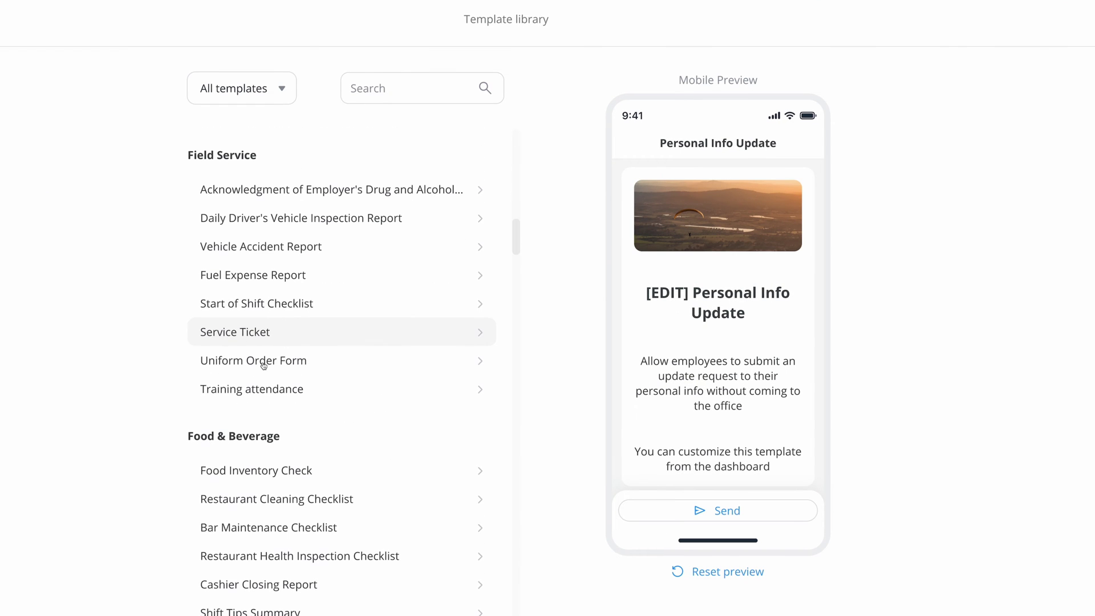
{"action": "scroll", "coordinate": [264, 365], "scroll_direction": "down", "scroll_amount": 6}
{"action": "scroll", "coordinate": [264, 365], "scroll_direction": "down", "scroll_amount": 5}
{"action": "scroll", "coordinate": [263, 365], "scroll_direction": "down", "scroll_amount": 6}
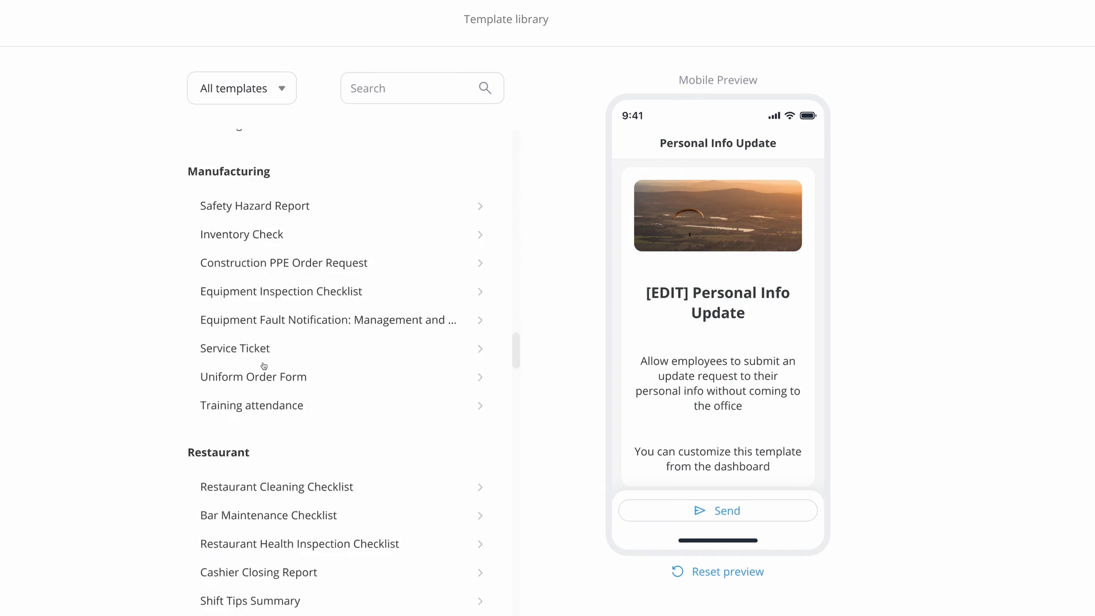
{"action": "scroll", "coordinate": [263, 365], "scroll_direction": "down", "scroll_amount": 6}
{"action": "scroll", "coordinate": [263, 366], "scroll_direction": "down", "scroll_amount": 7}
{"action": "scroll", "coordinate": [263, 366], "scroll_direction": "down", "scroll_amount": 4}
{"action": "scroll", "coordinate": [265, 366], "scroll_direction": "up", "scroll_amount": 9}
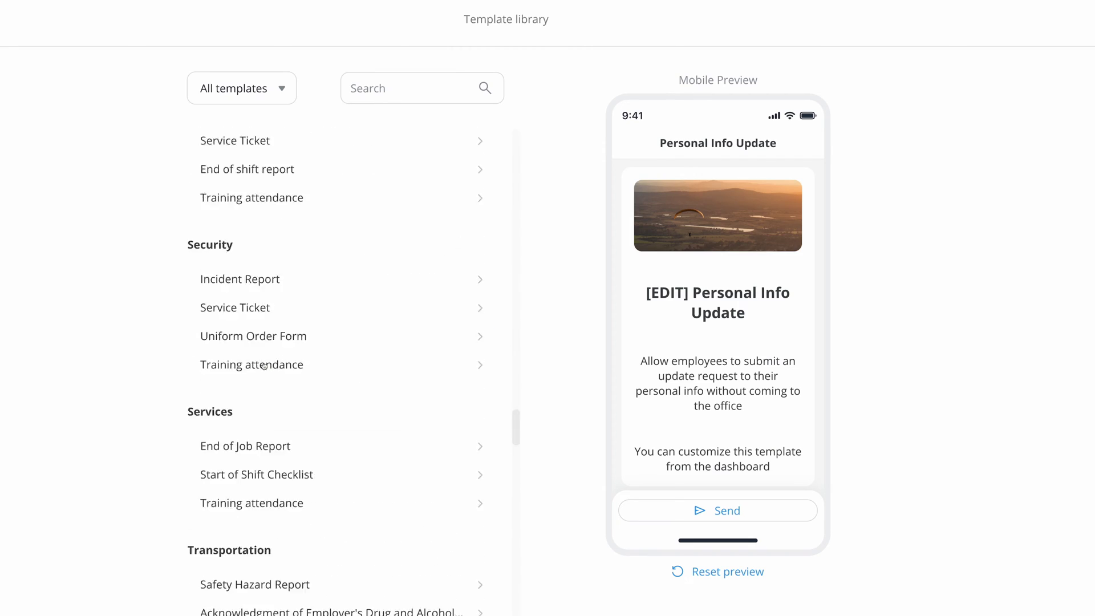
{"action": "scroll", "coordinate": [264, 366], "scroll_direction": "up", "scroll_amount": 20}
{"action": "scroll", "coordinate": [264, 365], "scroll_direction": "up", "scroll_amount": 15}
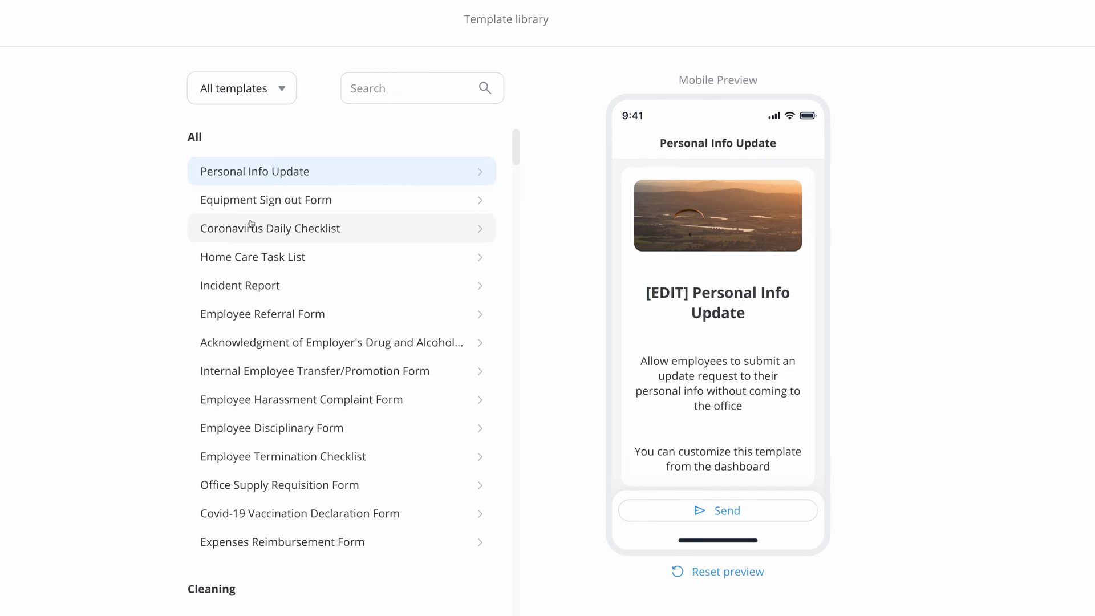
Step: Preview the Equipment Sign out Form template and load it into the editor
{"action": "left_click", "coordinate": [226, 206]}
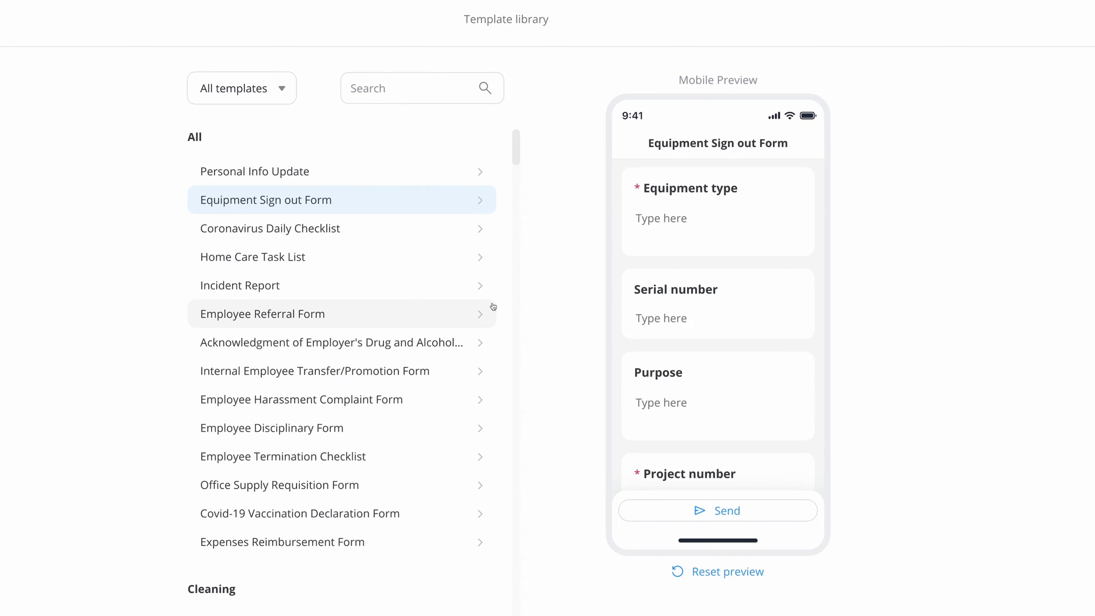
{"action": "scroll", "coordinate": [701, 378], "scroll_direction": "down", "scroll_amount": 2}
{"action": "scroll", "coordinate": [707, 374], "scroll_direction": "down", "scroll_amount": 5}
{"action": "scroll", "coordinate": [713, 364], "scroll_direction": "down", "scroll_amount": 4}
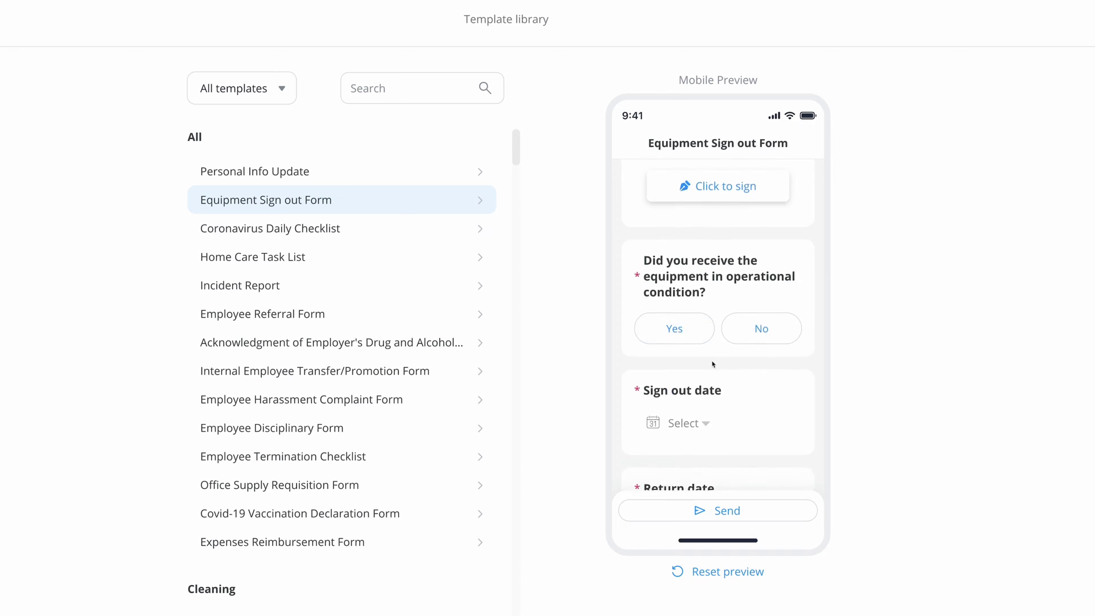
{"action": "scroll", "coordinate": [713, 365], "scroll_direction": "down", "scroll_amount": 4}
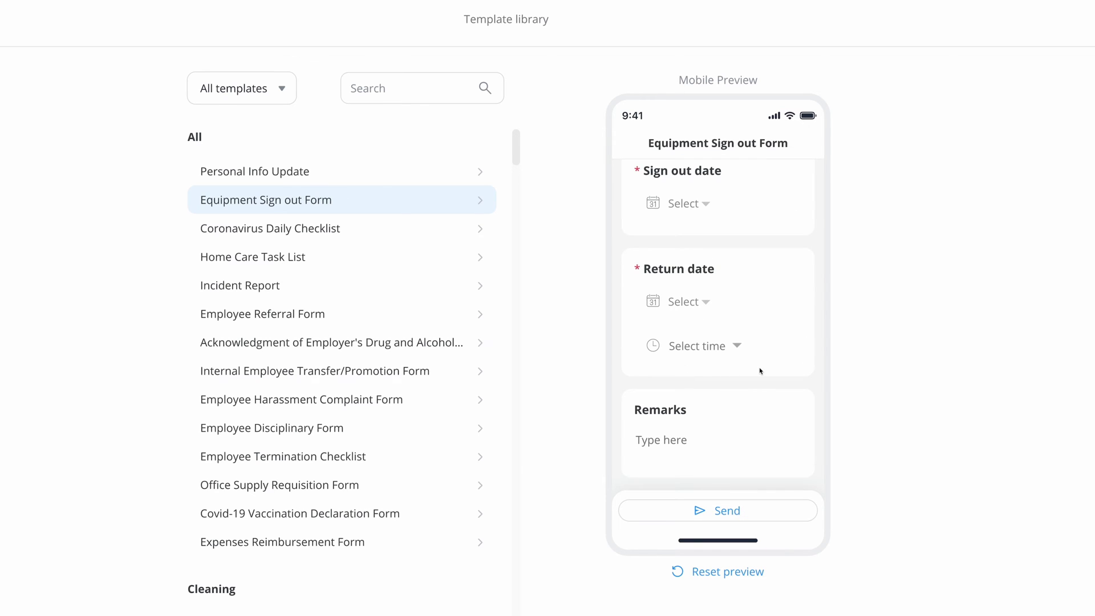
{"action": "scroll", "coordinate": [761, 364], "scroll_direction": "up", "scroll_amount": 15}
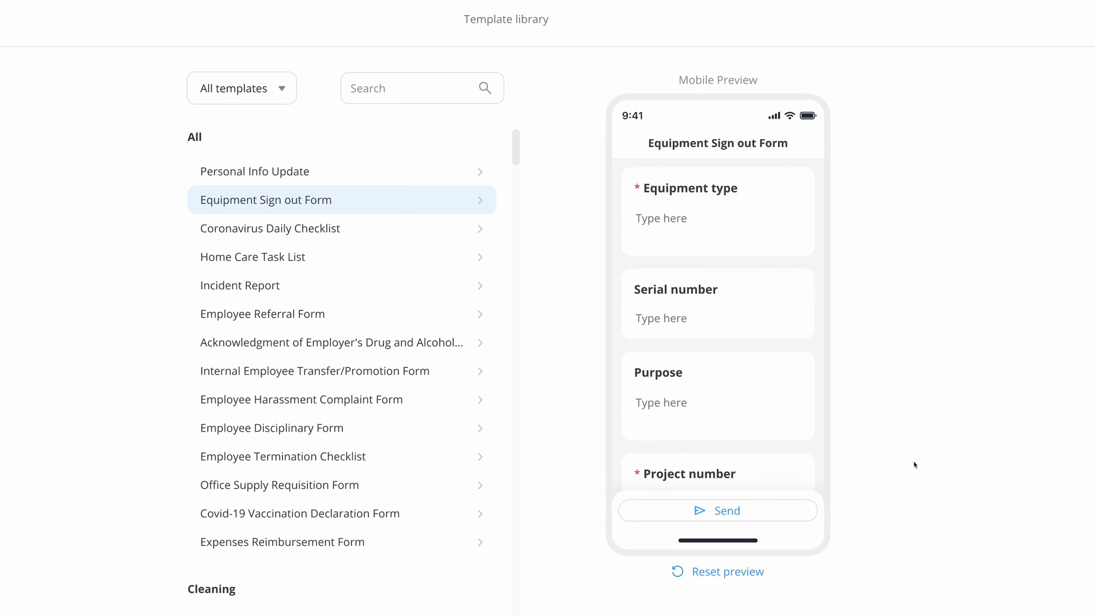
{"action": "scroll", "coordinate": [801, 397], "scroll_direction": "down", "scroll_amount": 2}
{"action": "scroll", "coordinate": [805, 394], "scroll_direction": "up", "scroll_amount": 2}
{"action": "left_click", "coordinate": [1029, 590]}
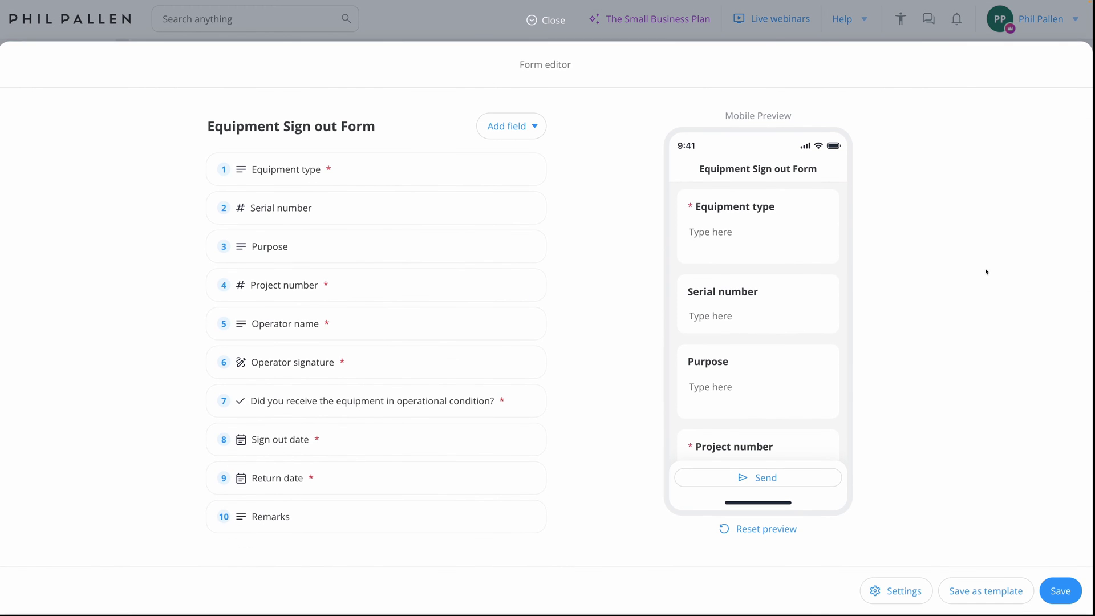
Step: Review the available field types, then save the Equipment Sign out Form
{"action": "left_click", "coordinate": [515, 132]}
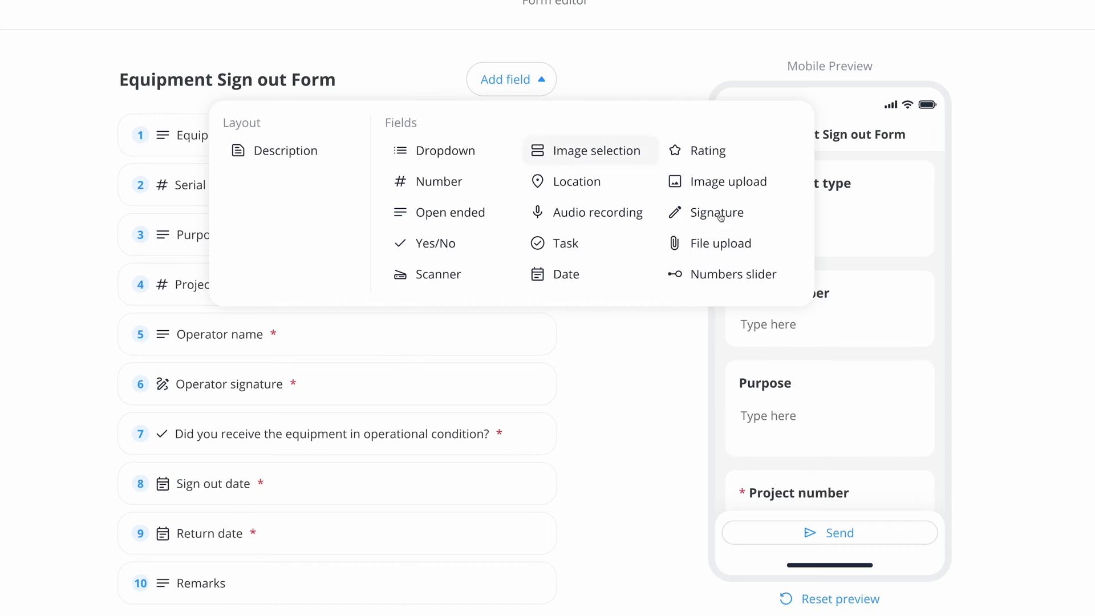
{"action": "mouse_move", "coordinate": [122, 232]}
{"action": "left_mouse_down"}
{"action": "mouse_move", "coordinate": [130, 185]}
{"action": "mouse_move", "coordinate": [140, 231]}
{"action": "left_mouse_up"}
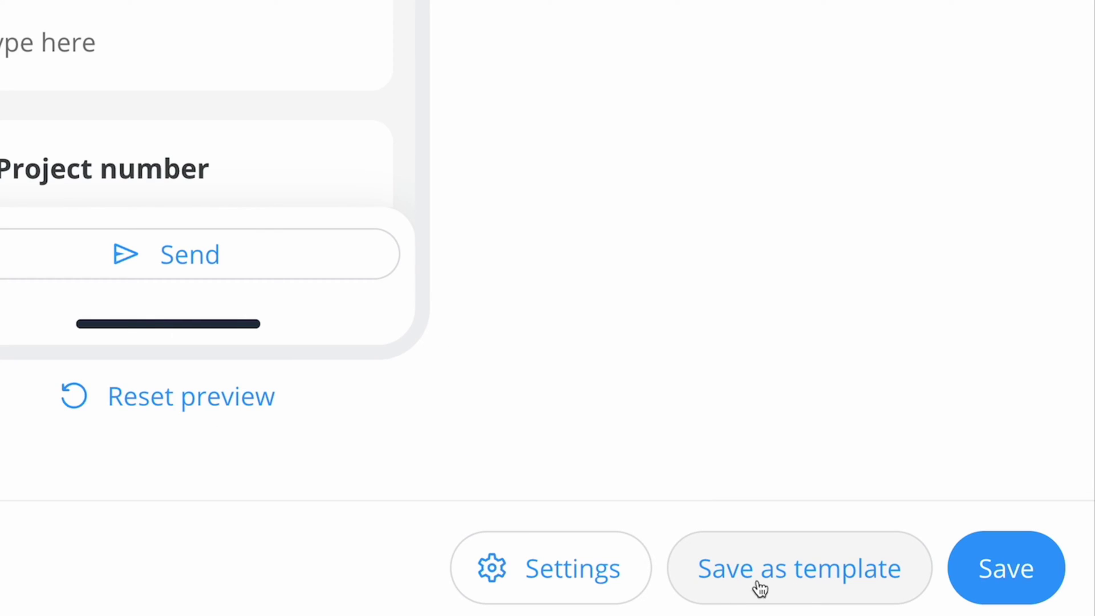
{"action": "left_click", "coordinate": [987, 576]}
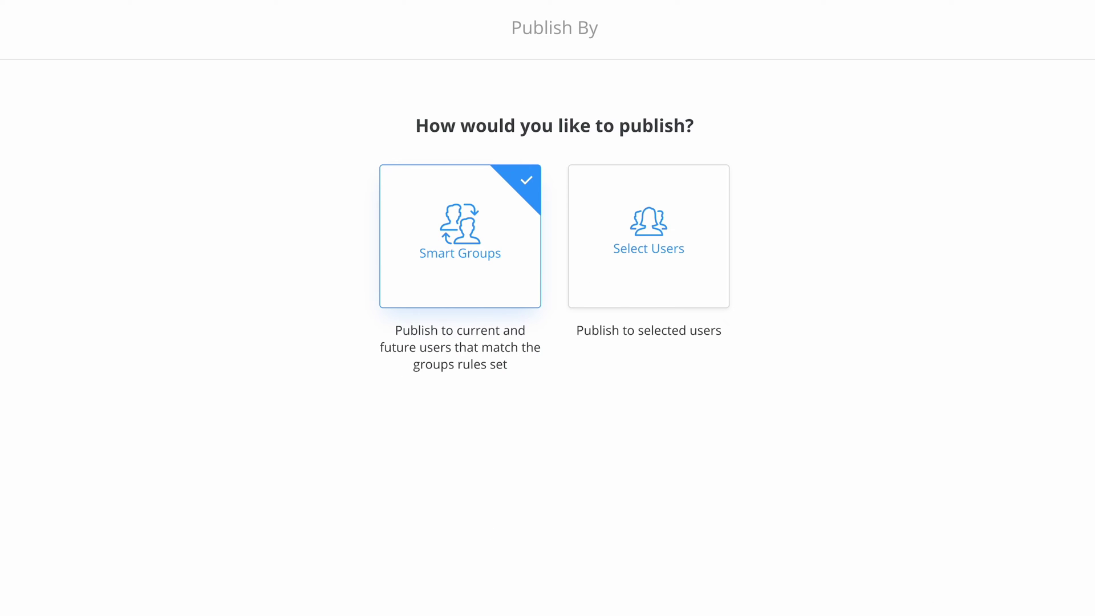
Step: Publish the form to one selected user, keeping the default publish settings
{"action": "left_click", "coordinate": [661, 279]}
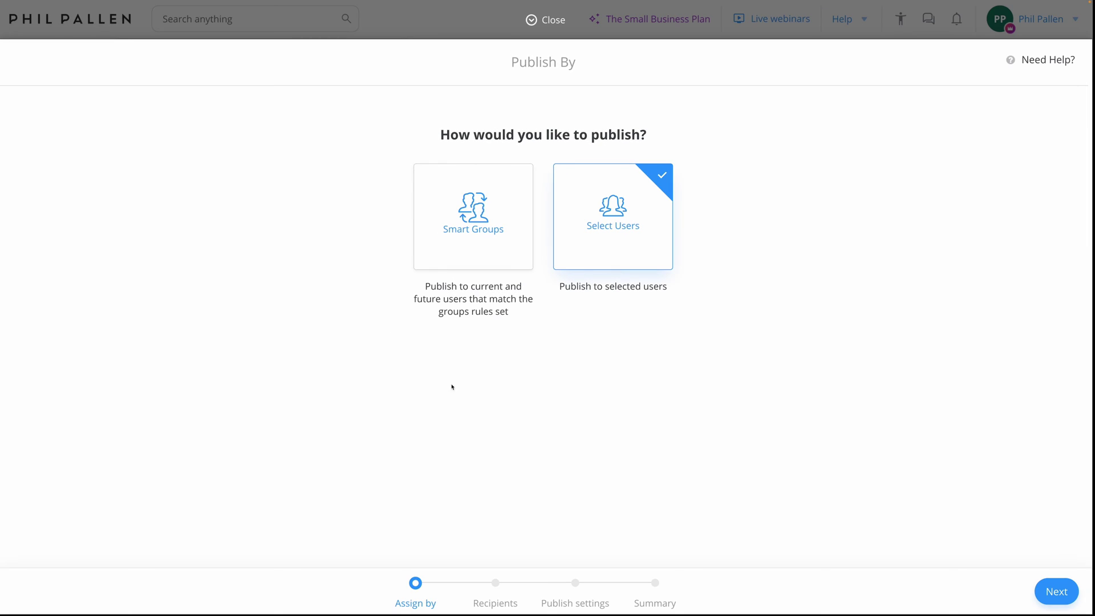
{"action": "left_click", "coordinate": [1047, 588]}
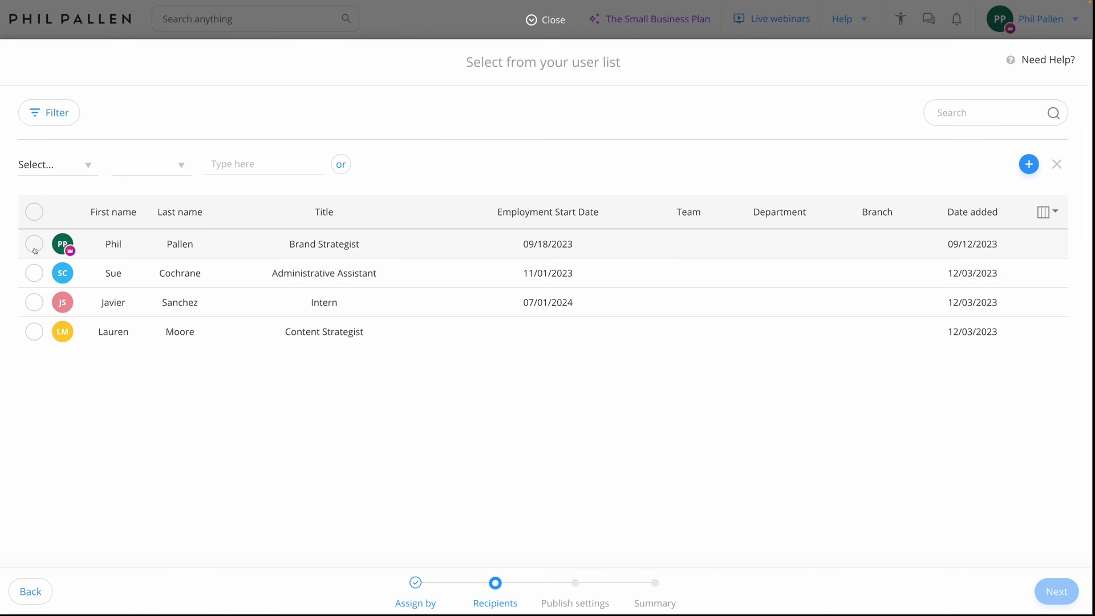
{"action": "left_click", "coordinate": [35, 244]}
{"action": "left_click", "coordinate": [1073, 602]}
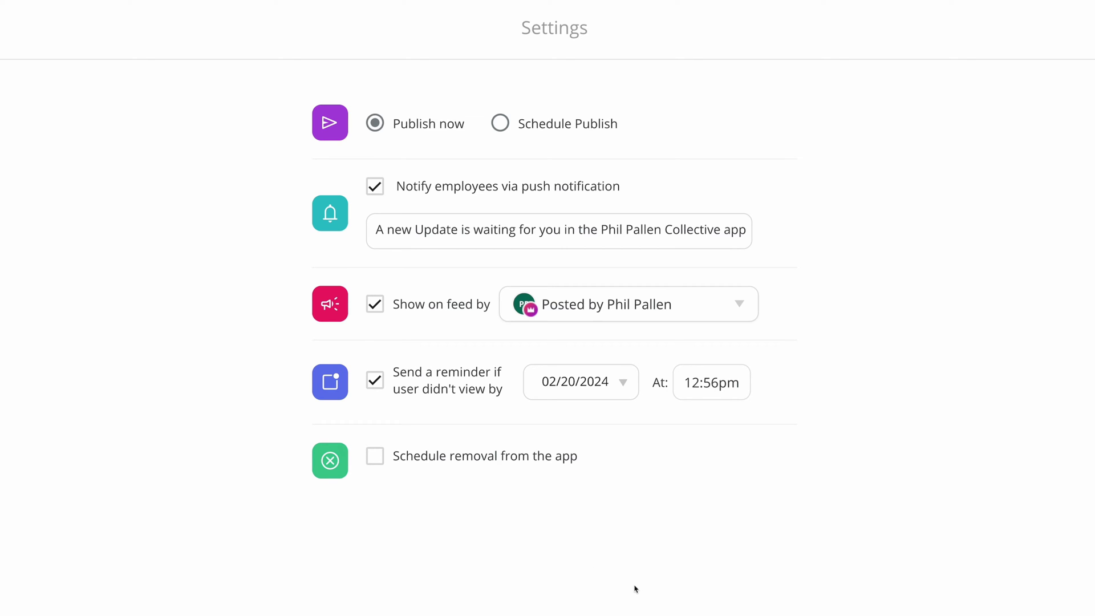
{"action": "left_click", "coordinate": [1049, 592]}
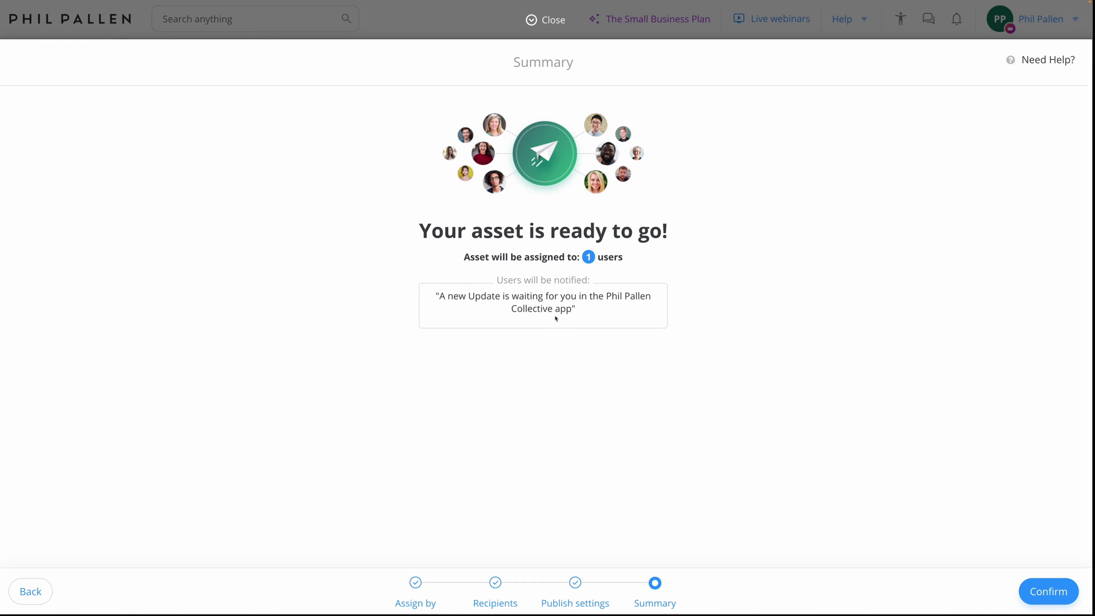
{"action": "left_click", "coordinate": [1058, 593]}
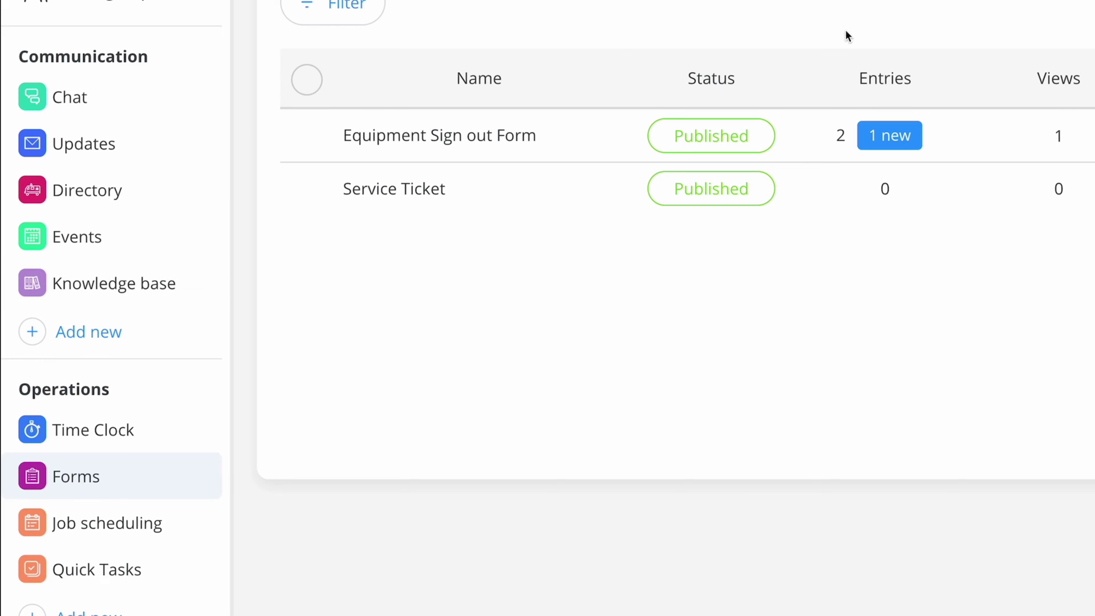
Step: Review the Equipment Sign out Form's two entries, project numbers 856 and 154
{"action": "left_click", "coordinate": [535, 135]}
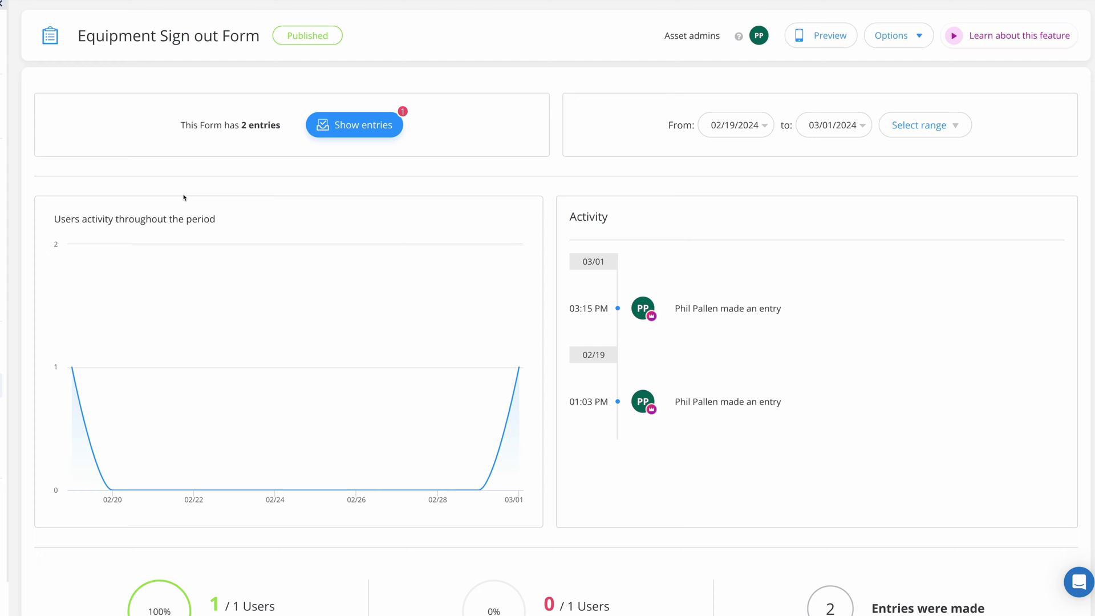
{"action": "left_click", "coordinate": [351, 124]}
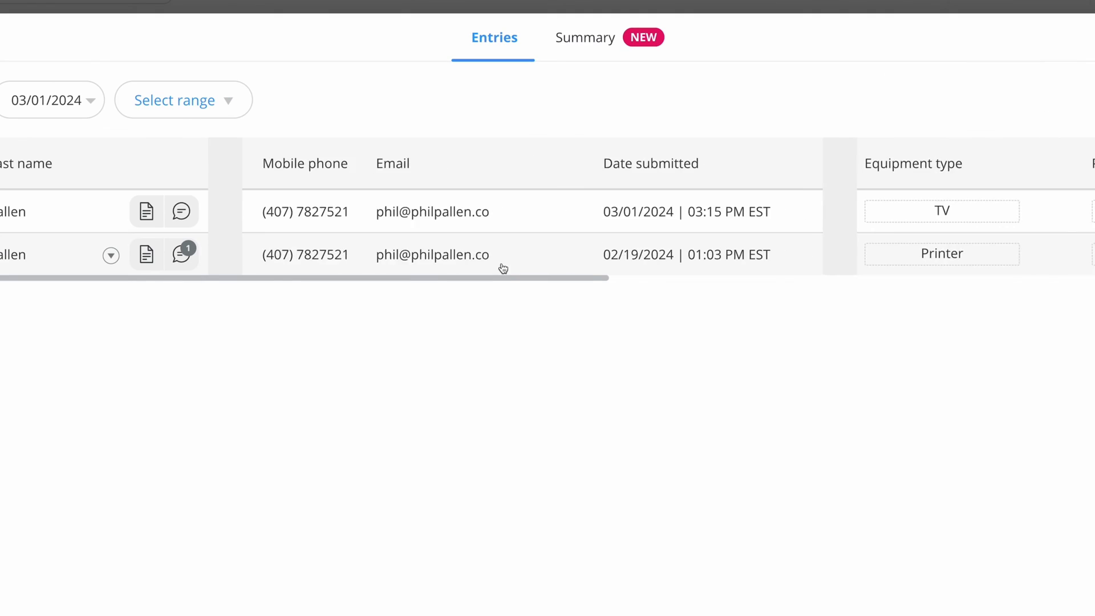
{"action": "scroll", "coordinate": [503, 268], "scroll_direction": "right", "scroll_amount": 3}
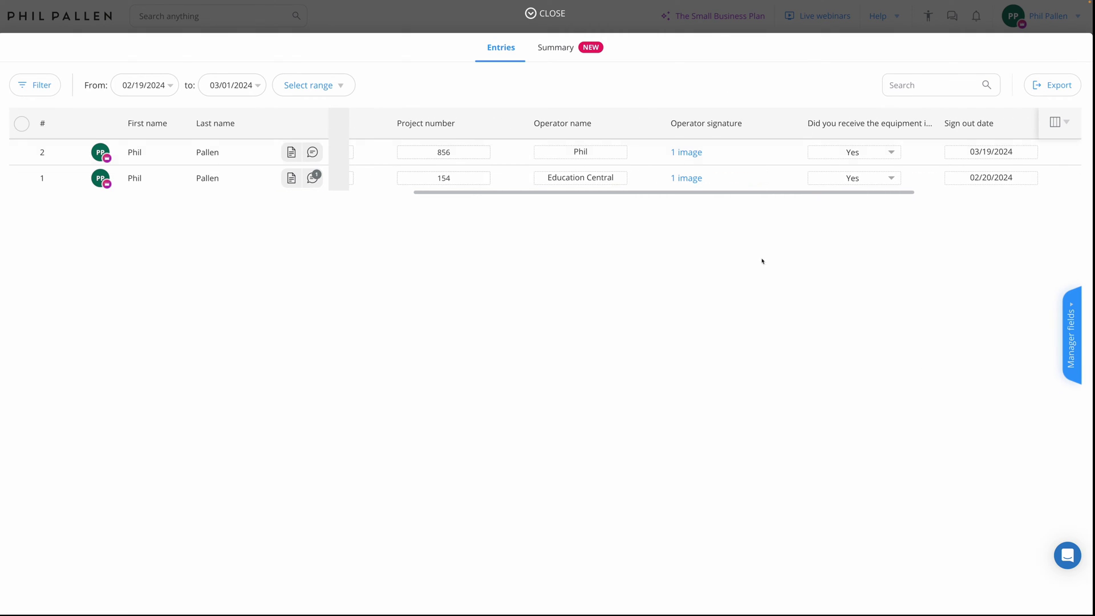
Step: Review summary insights for Equipment type, Purpose, Serial number, Project number and Operator name
{"action": "left_click", "coordinate": [547, 55]}
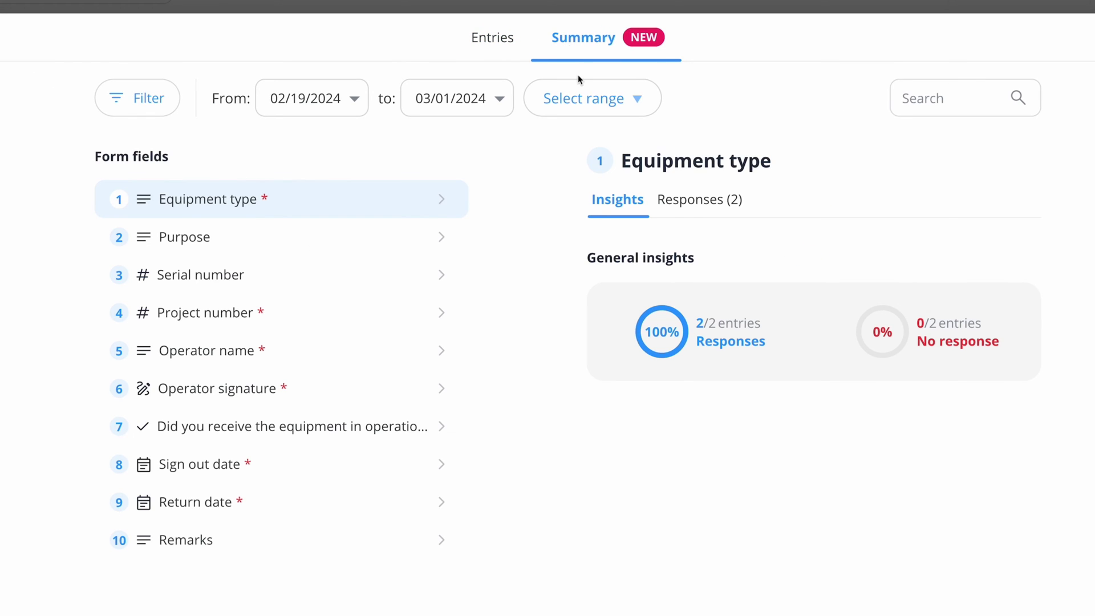
{"action": "left_click", "coordinate": [700, 201]}
{"action": "left_click", "coordinate": [622, 205]}
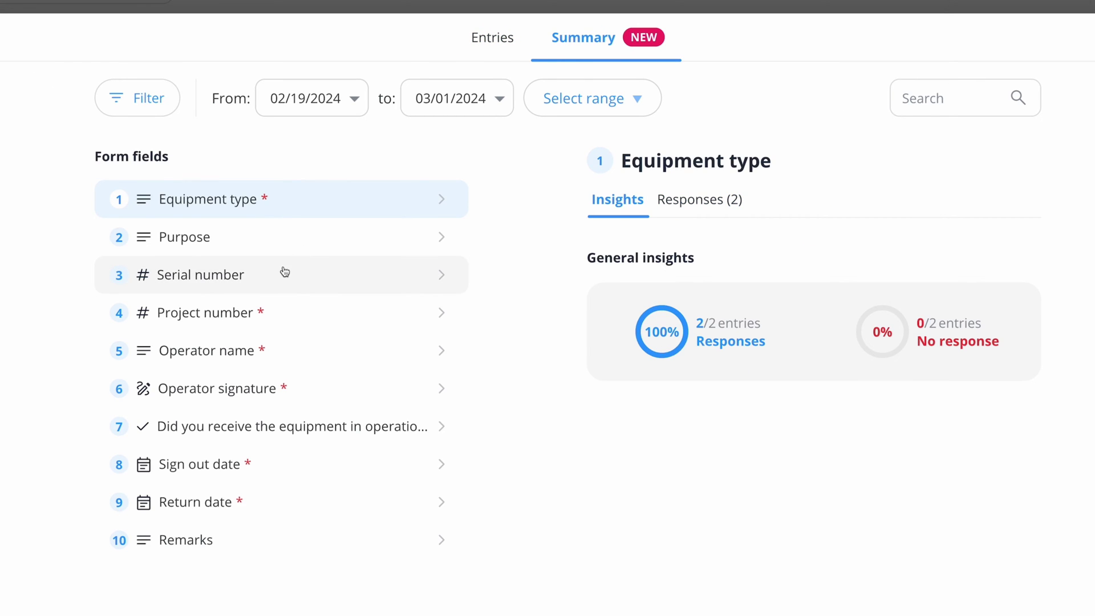
{"action": "left_click", "coordinate": [274, 237]}
{"action": "left_click", "coordinate": [273, 286]}
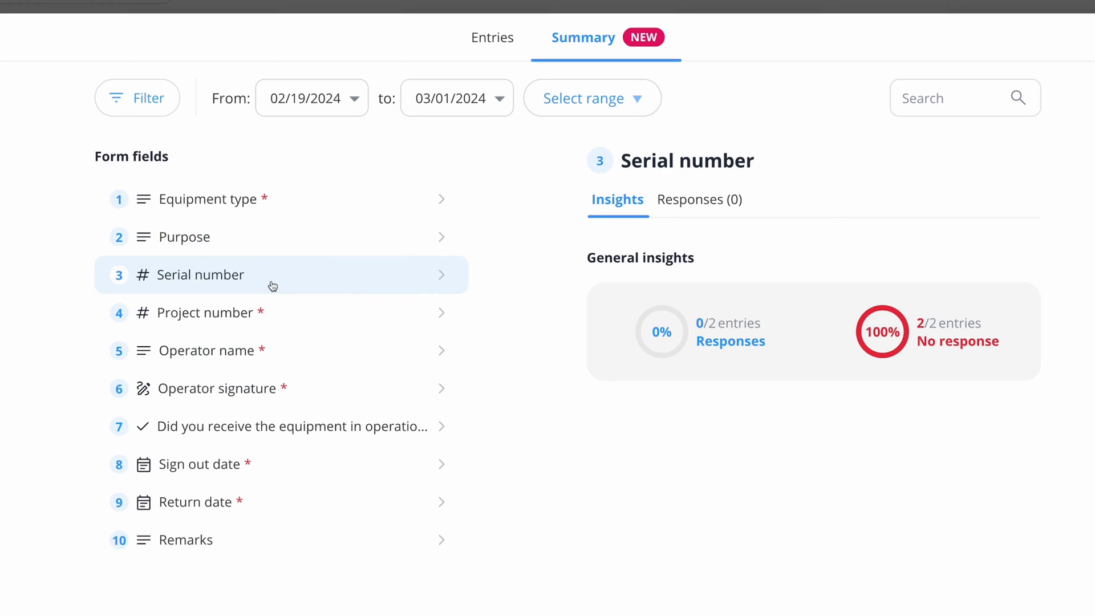
{"action": "left_click", "coordinate": [288, 317]}
{"action": "left_click", "coordinate": [363, 352]}
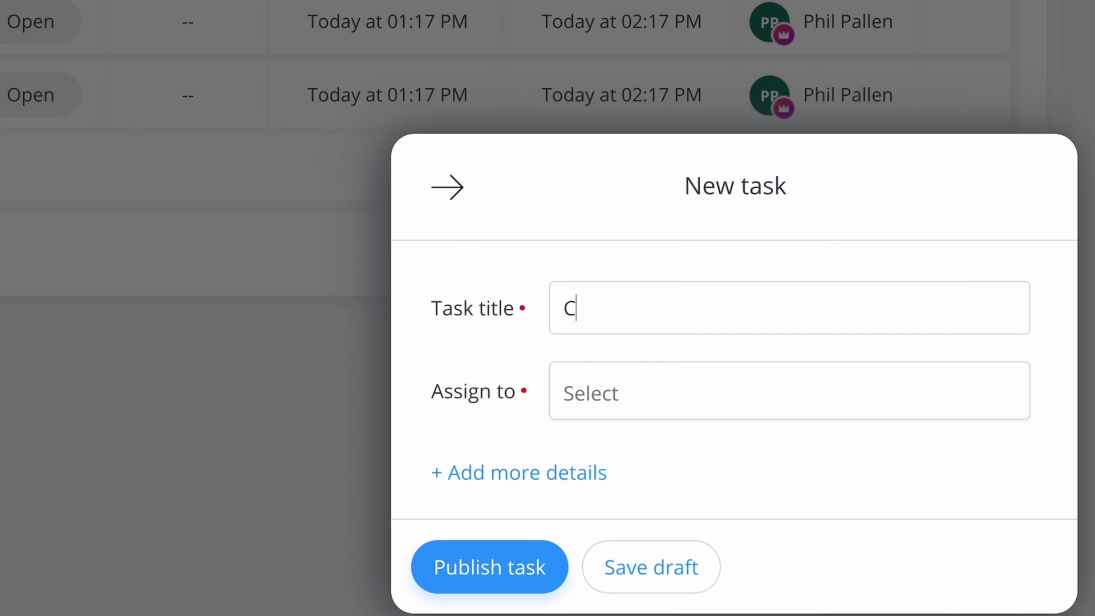
{"action": "type", "text": "reate a moodboard"}
{"action": "left_click", "coordinate": [667, 394]}
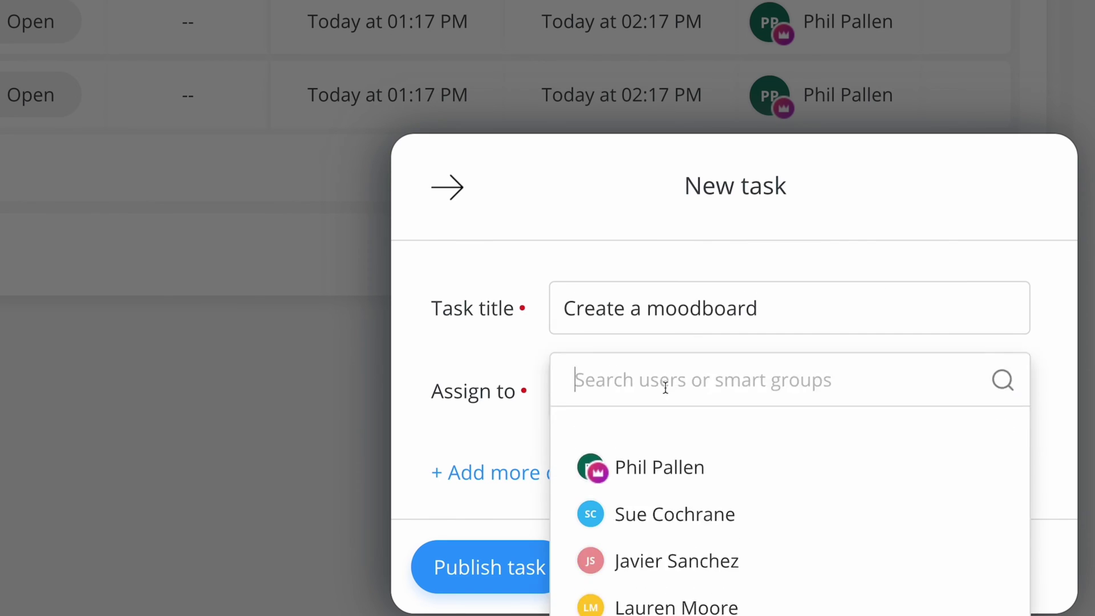
{"action": "left_click", "coordinate": [663, 465]}
{"action": "left_click", "coordinate": [482, 364]}
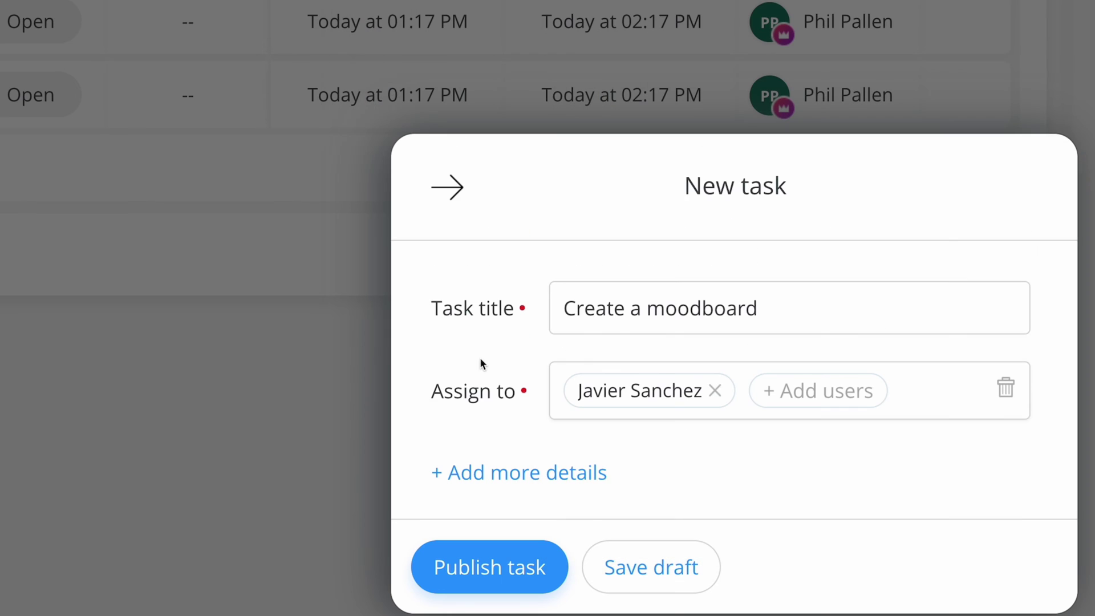
{"action": "left_click", "coordinate": [600, 483]}
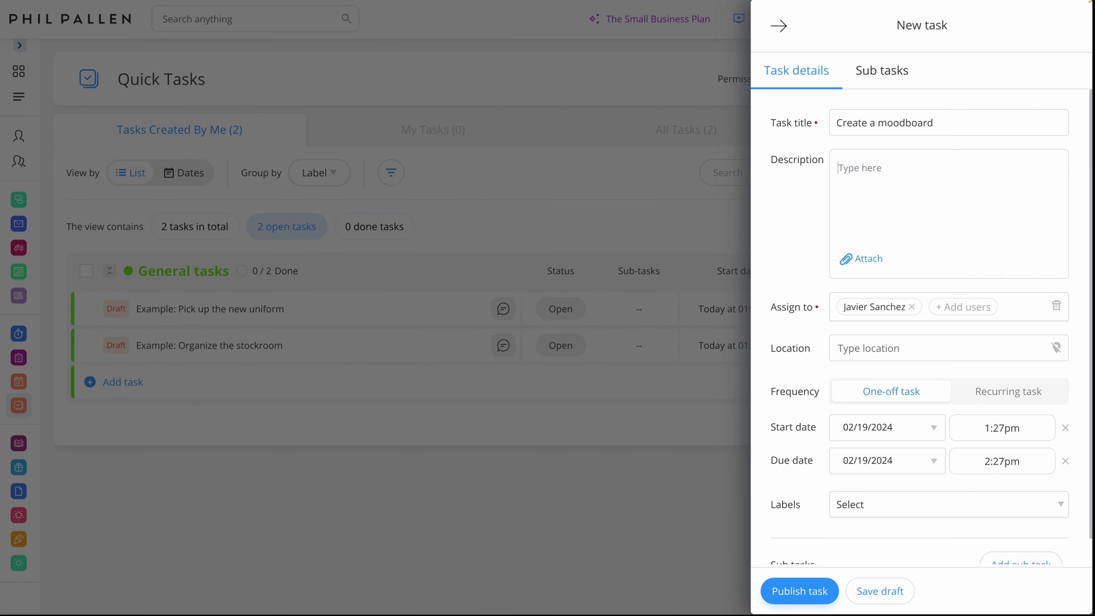
Step: Add the brand-identity description, keep it one-off, and label it General tasks
{"action": "type", "text": "This should inspire the brand identity concept prepared by the graphic designer."}
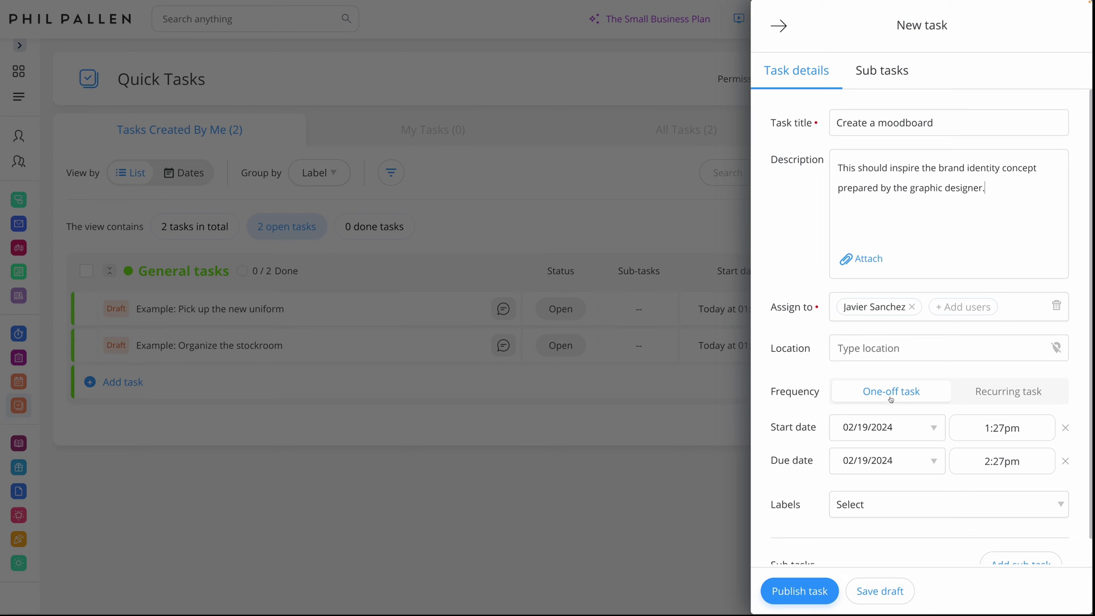
{"action": "left_click", "coordinate": [1021, 398]}
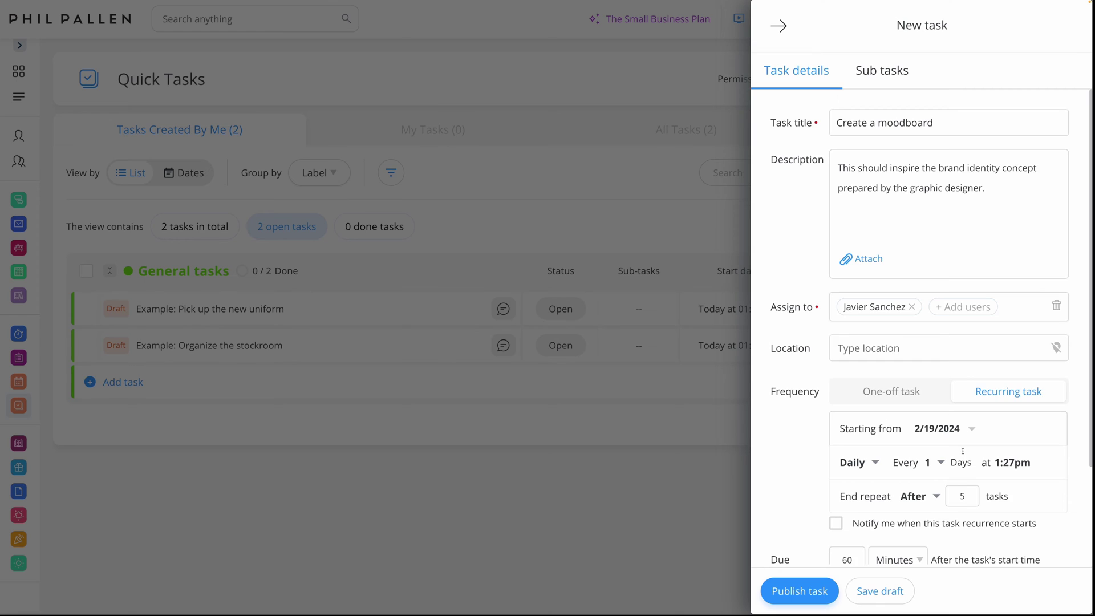
{"action": "scroll", "coordinate": [982, 415], "scroll_direction": "down", "scroll_amount": 2}
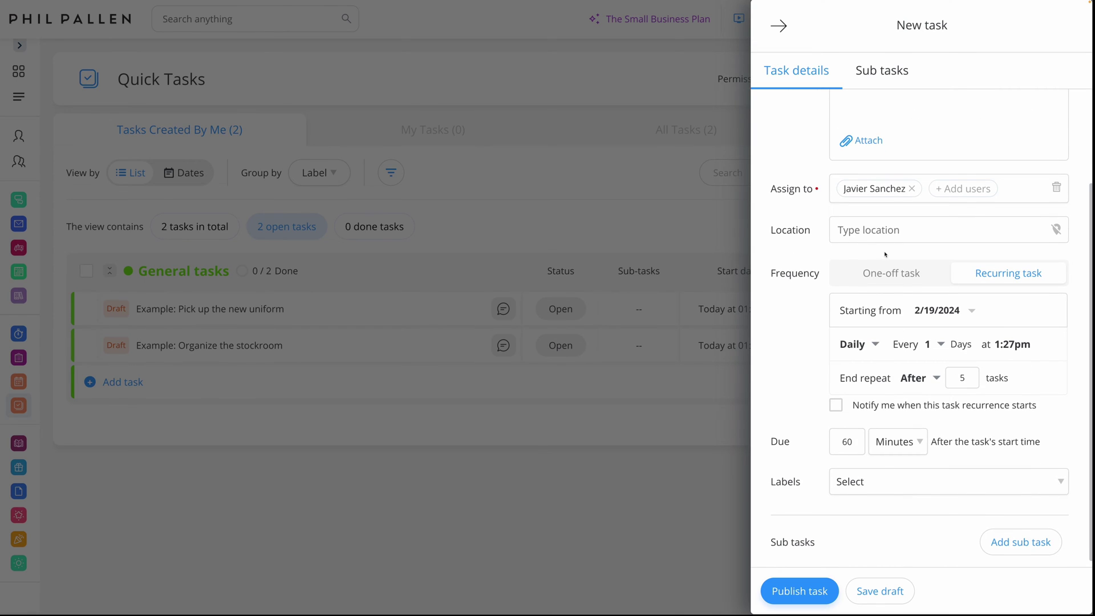
{"action": "left_click", "coordinate": [889, 272]}
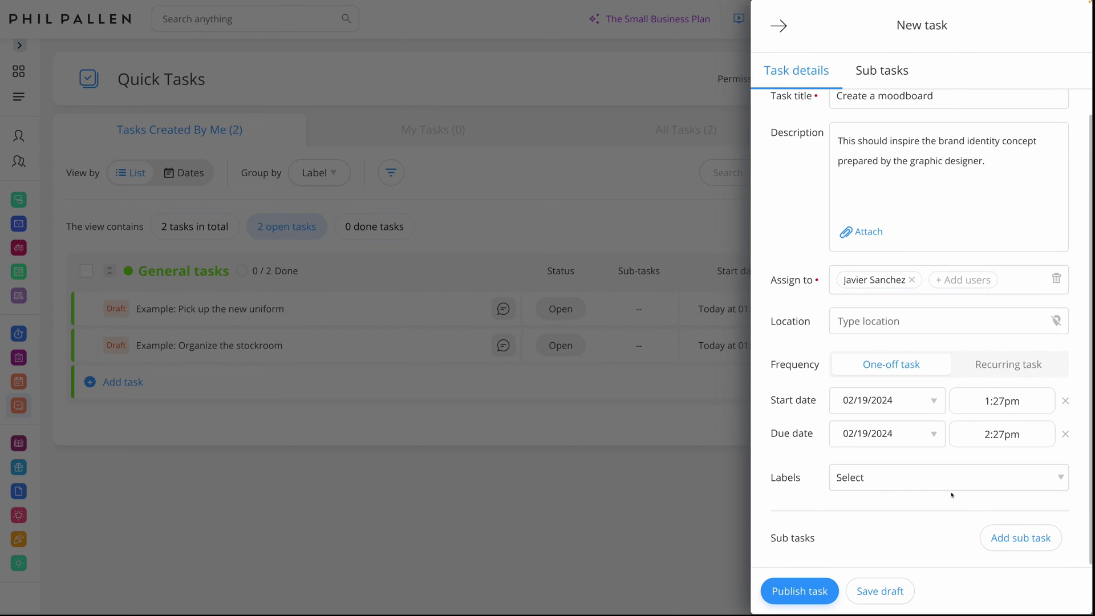
{"action": "left_click", "coordinate": [924, 478]}
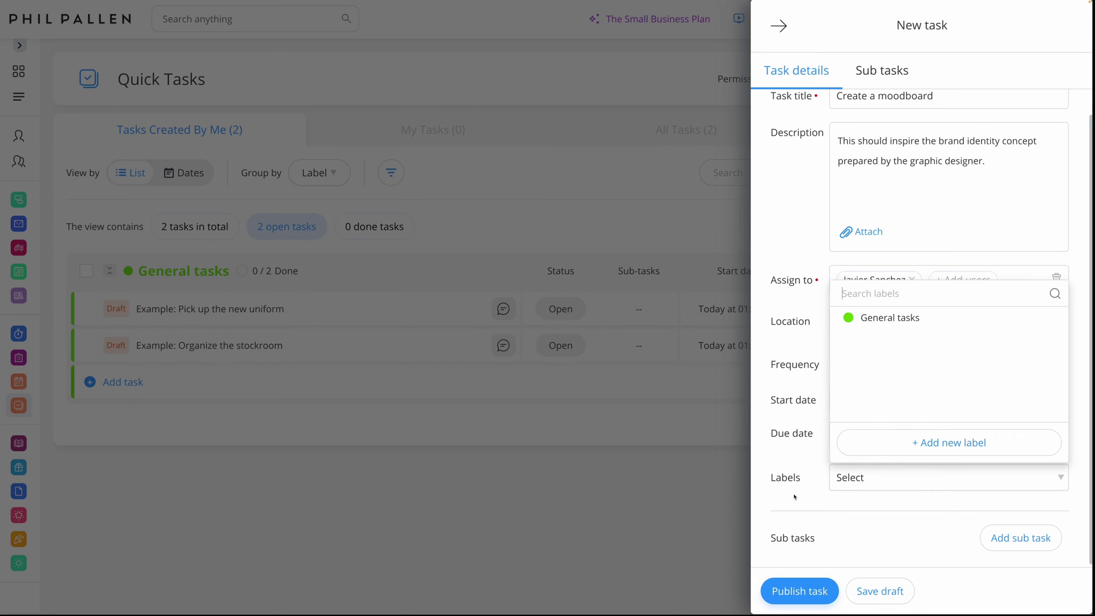
{"action": "left_click", "coordinate": [890, 318]}
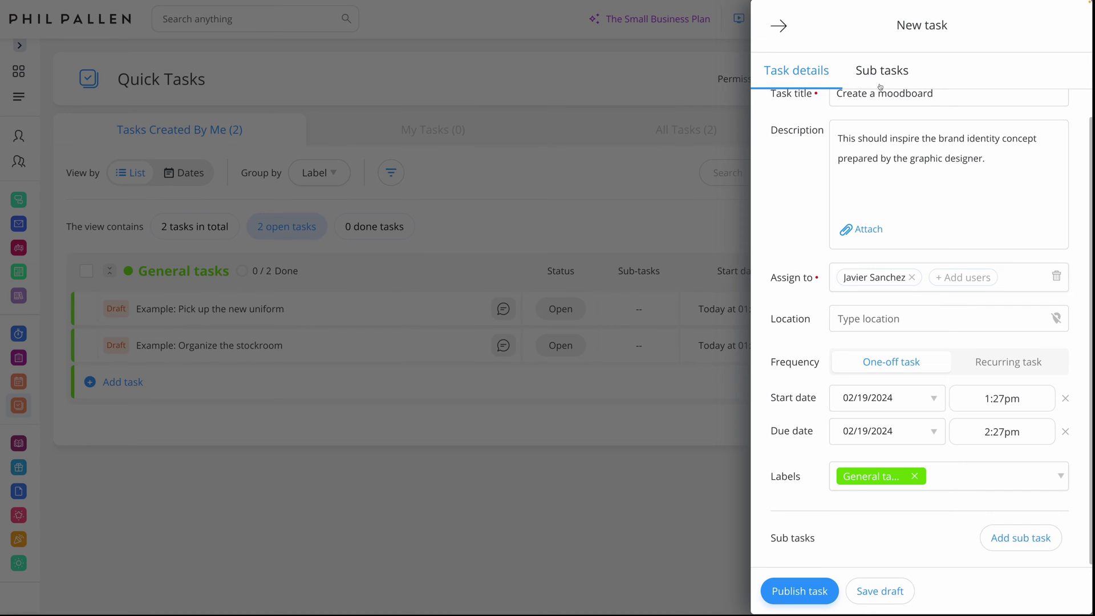
Step: Add the sub-task 'Brainstorm' and publish the moodboard task
{"action": "left_click", "coordinate": [996, 537]}
{"action": "type", "text": "Brainstorm"}
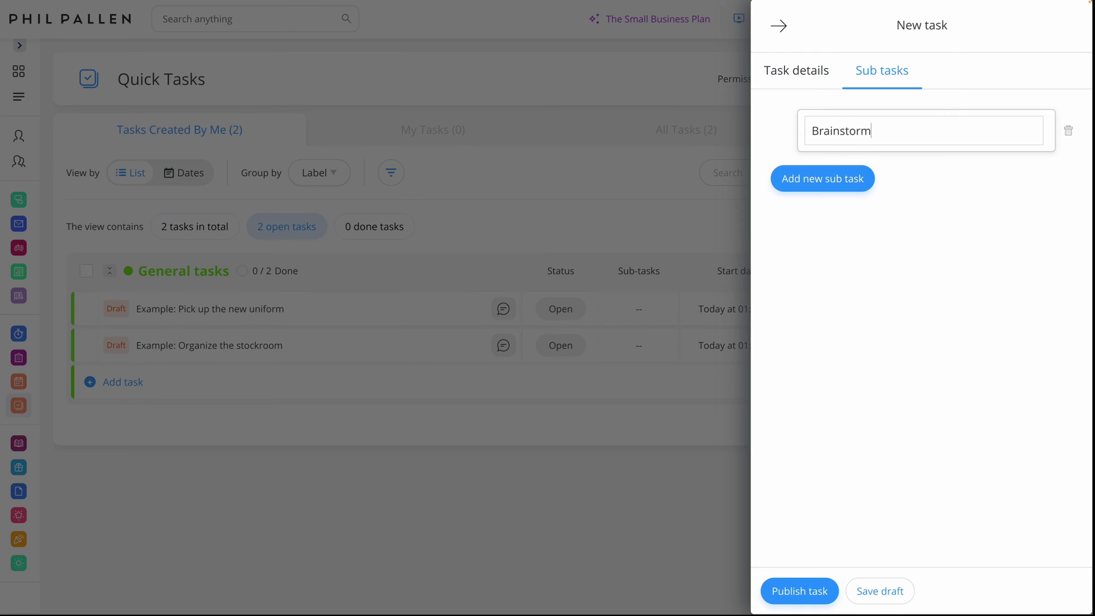
{"action": "left_click", "coordinate": [793, 178]}
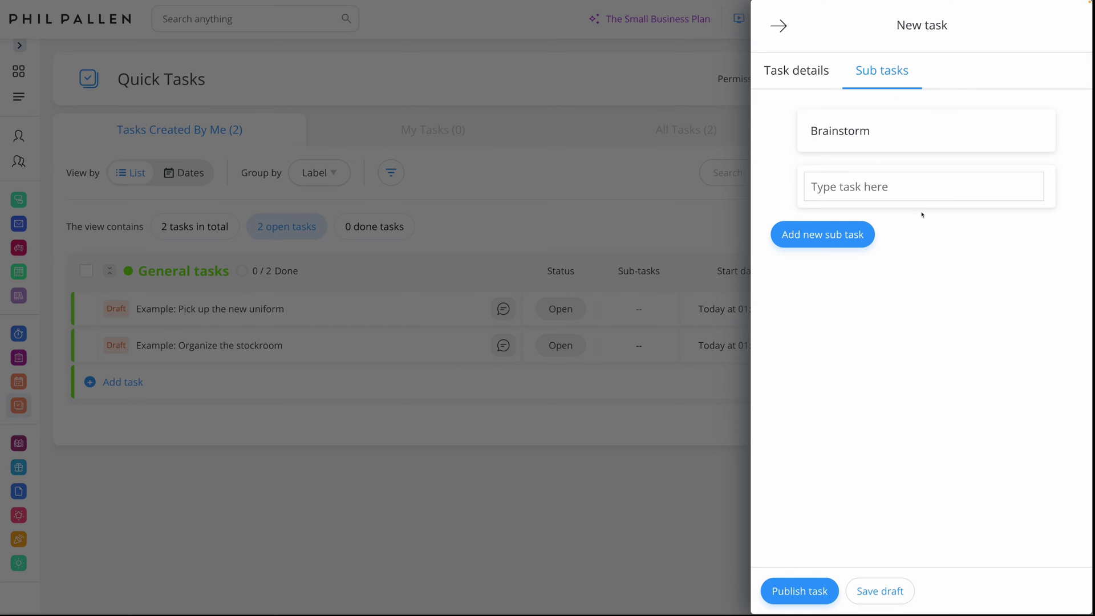
{"action": "left_click", "coordinate": [800, 591]}
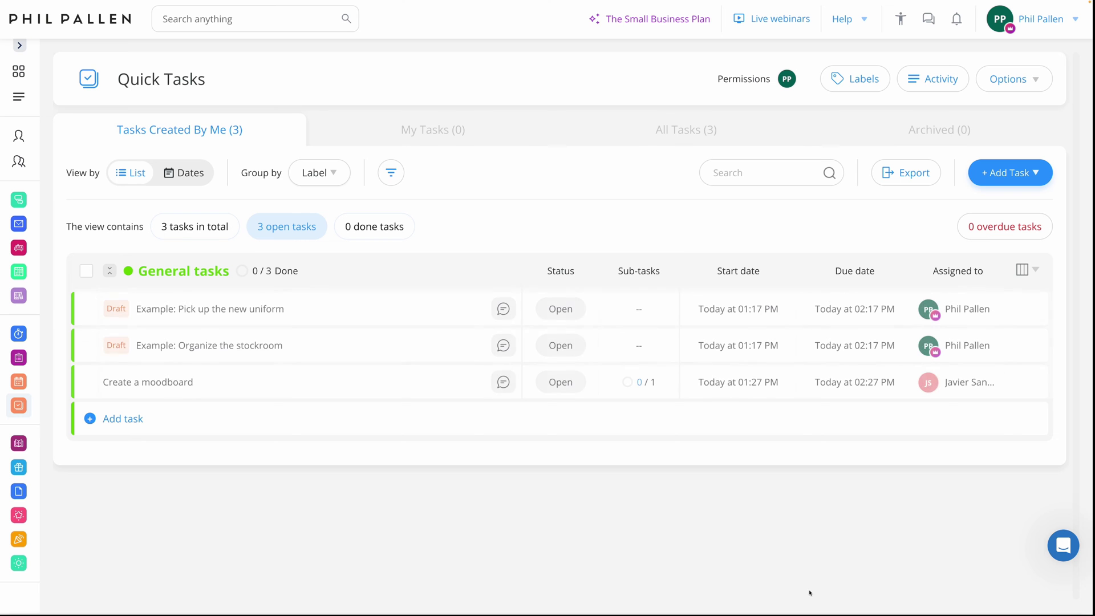
Step: Switch to All Tasks and add a filter row on a task property
{"action": "left_click", "coordinate": [431, 136]}
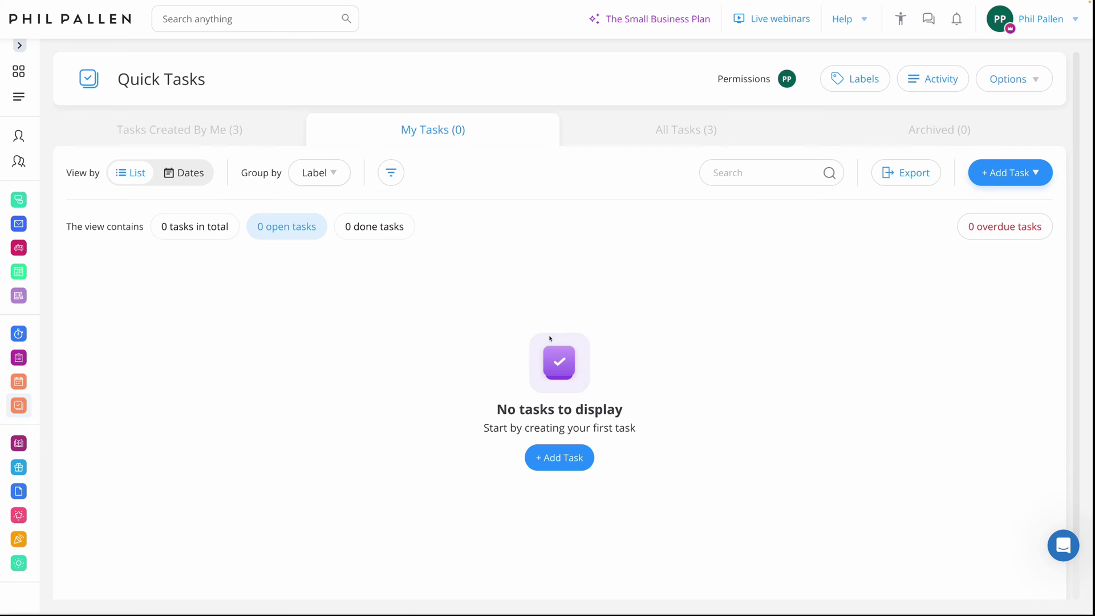
{"action": "left_click", "coordinate": [682, 130]}
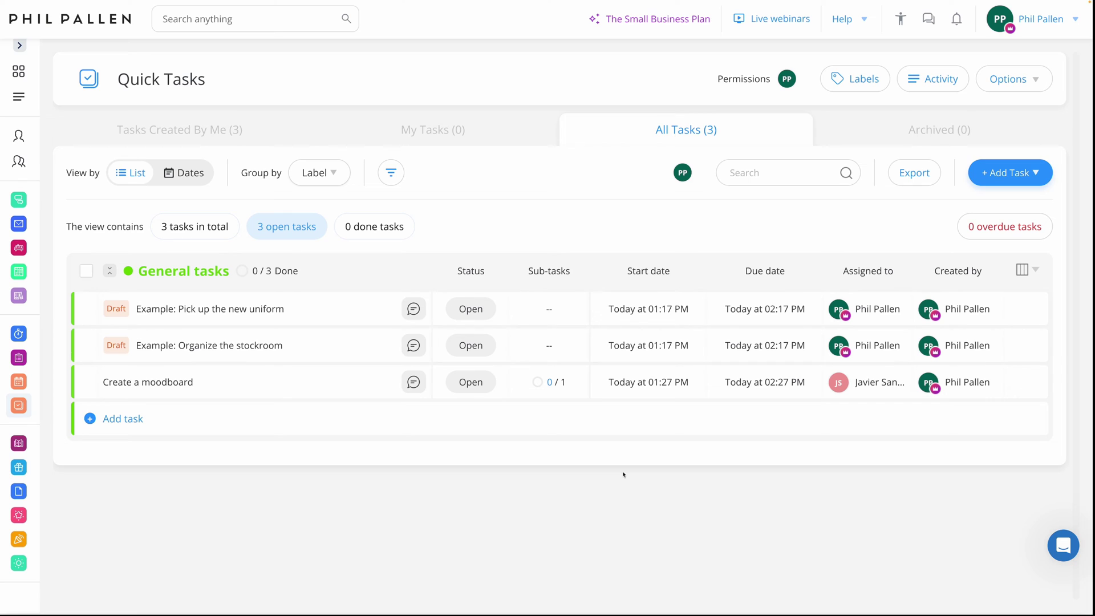
{"action": "right_click", "coordinate": [380, 404]}
{"action": "left_click", "coordinate": [442, 473]}
{"action": "left_click", "coordinate": [392, 177]}
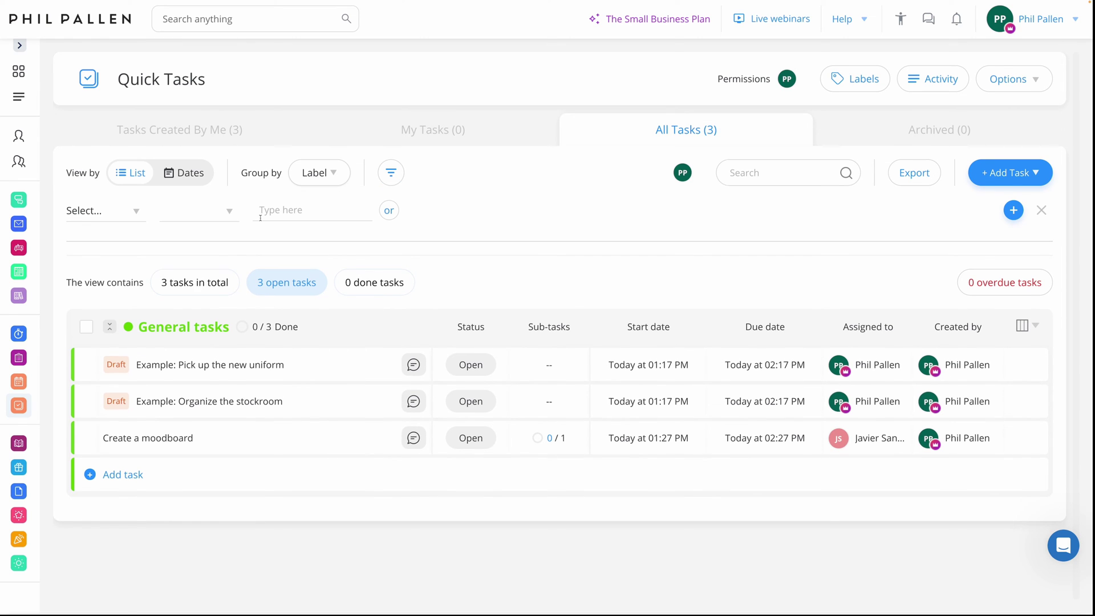
{"action": "left_click", "coordinate": [102, 211]}
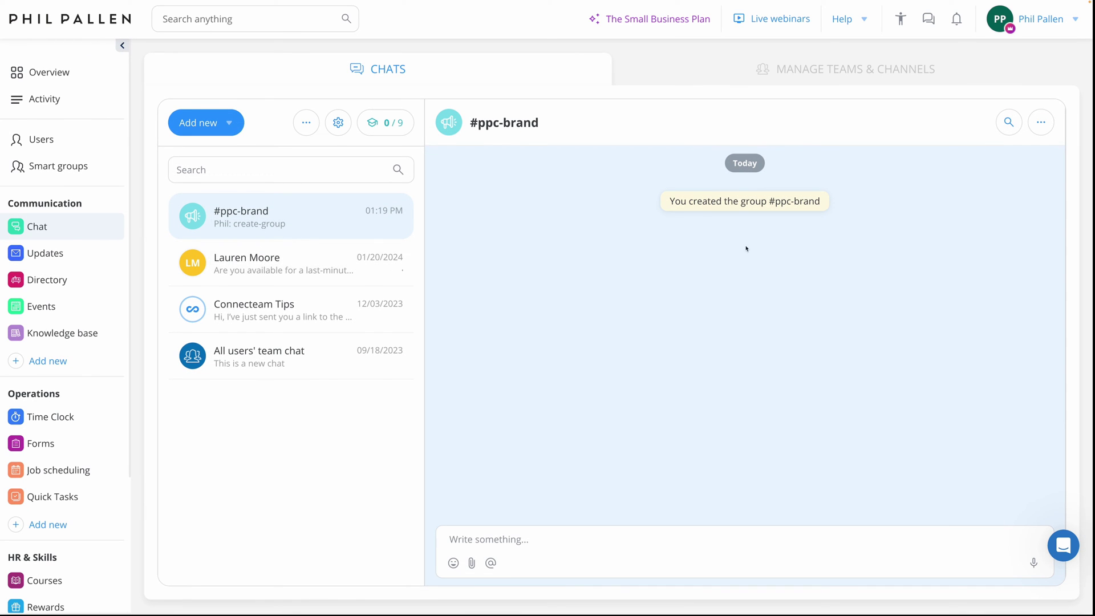
{"action": "left_click", "coordinate": [278, 249]}
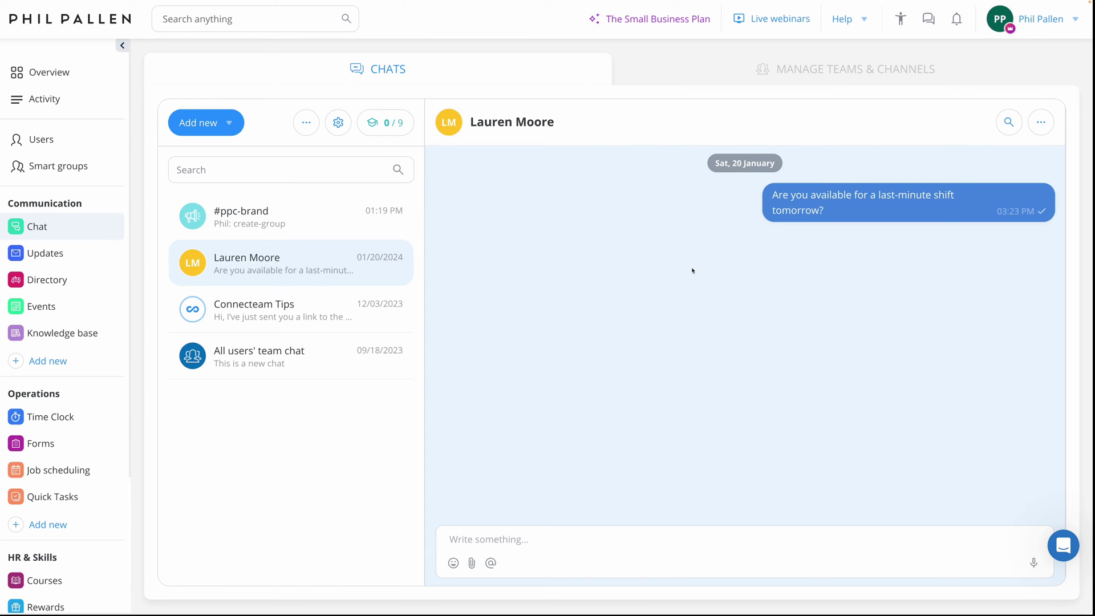